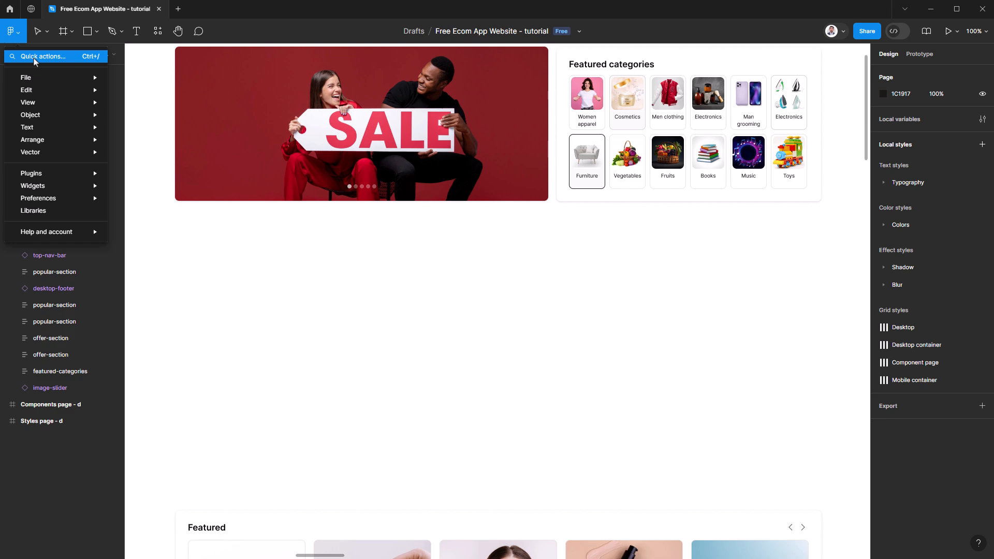
mouse_move(52, 102)
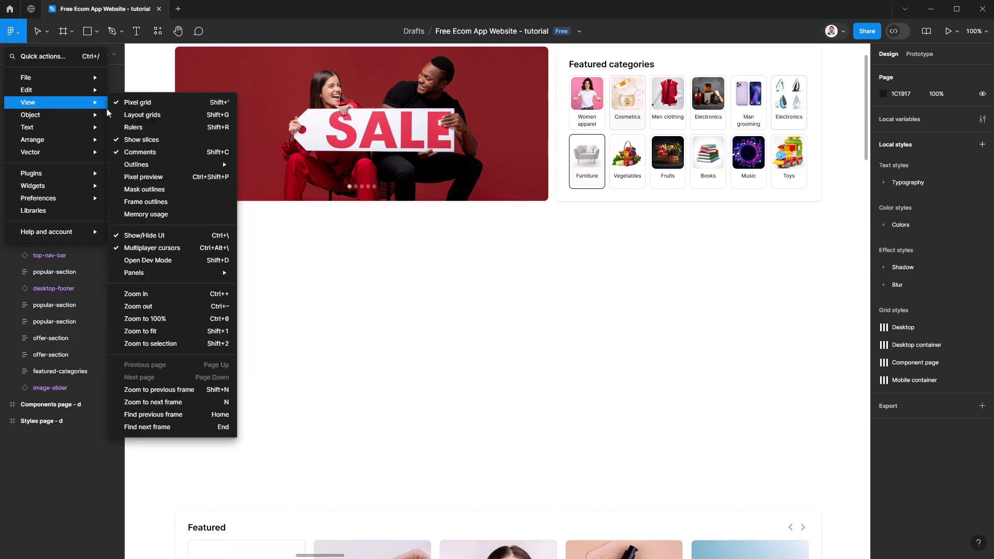
click(281, 294)
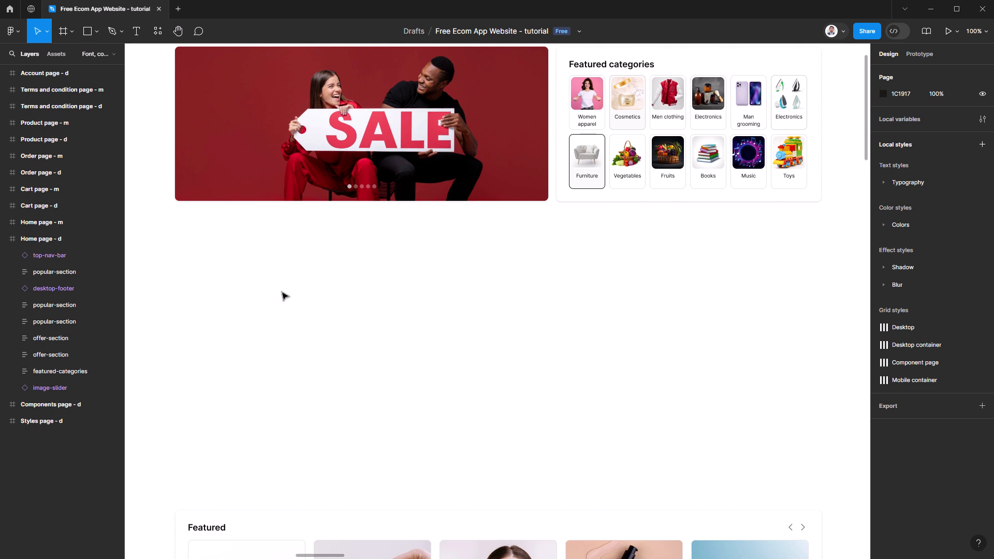
click(15, 32)
mouse_move(44, 72)
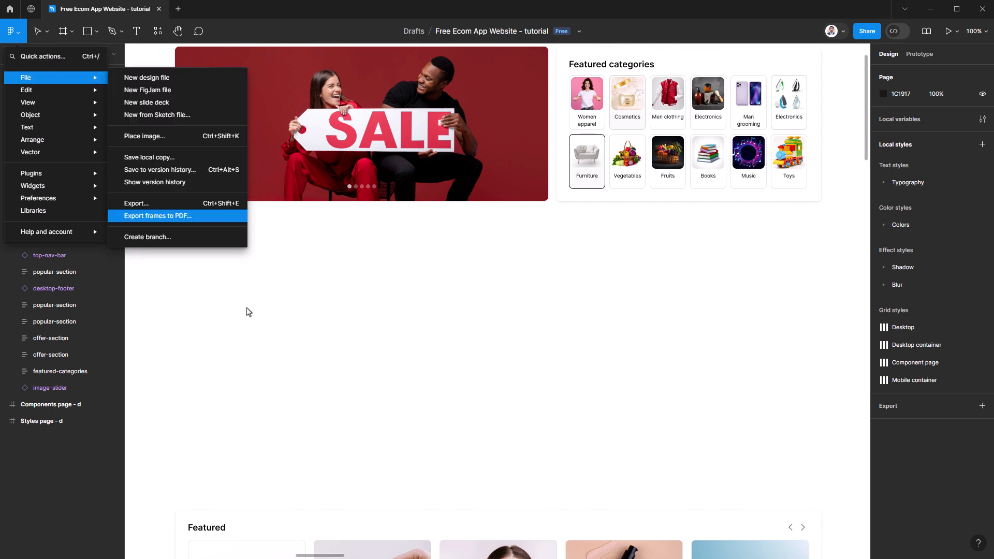
click(261, 321)
Find the Rectangle tool through quick actions and draw a rectangle about 738 × 317 below the SALE banner
key(ctrl+slash)
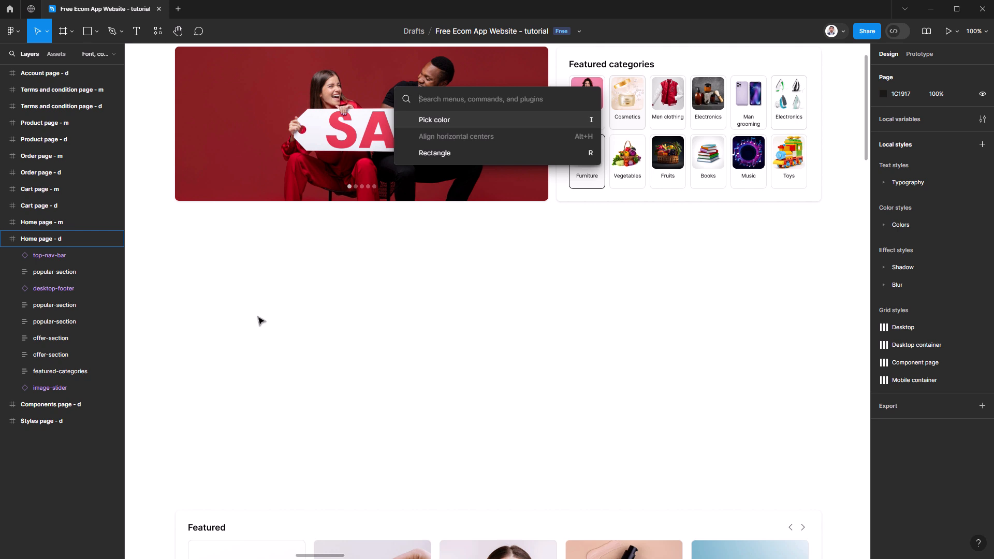
text(rec)
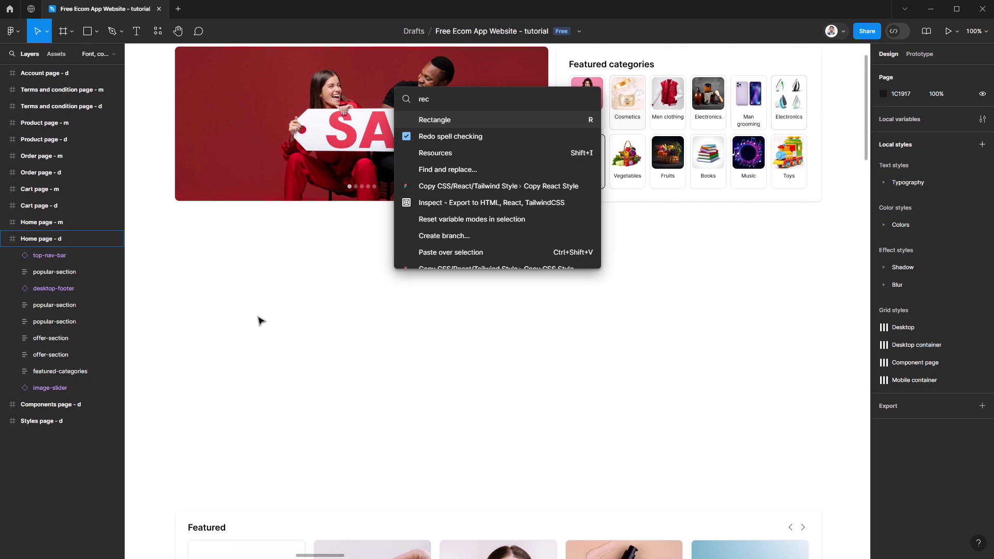
key(Return)
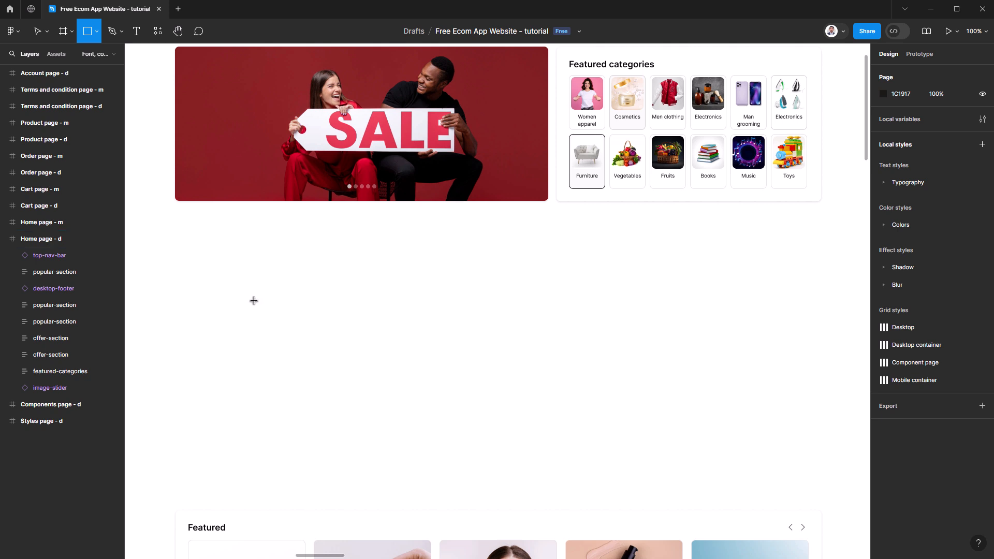
mouse_move(175, 229)
mouse_down()
mouse_move(364, 375)
mouse_move(557, 393)
mouse_up()
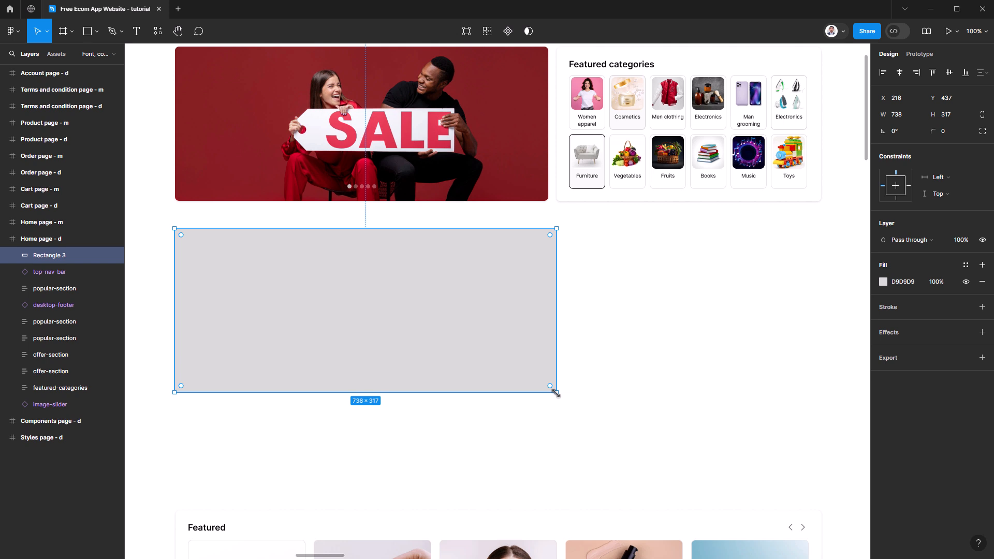
Duplicate the rectangle further down and align both rectangles by their horizontal centers using the quick actions search
drag(490, 296, 516, 434)
shift+click(475, 314)
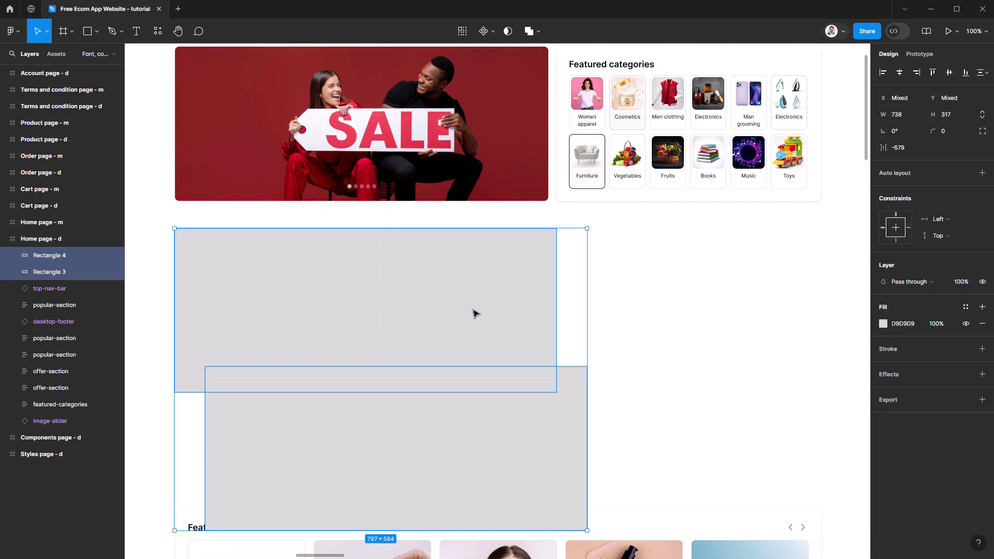
key(ctrl+slash)
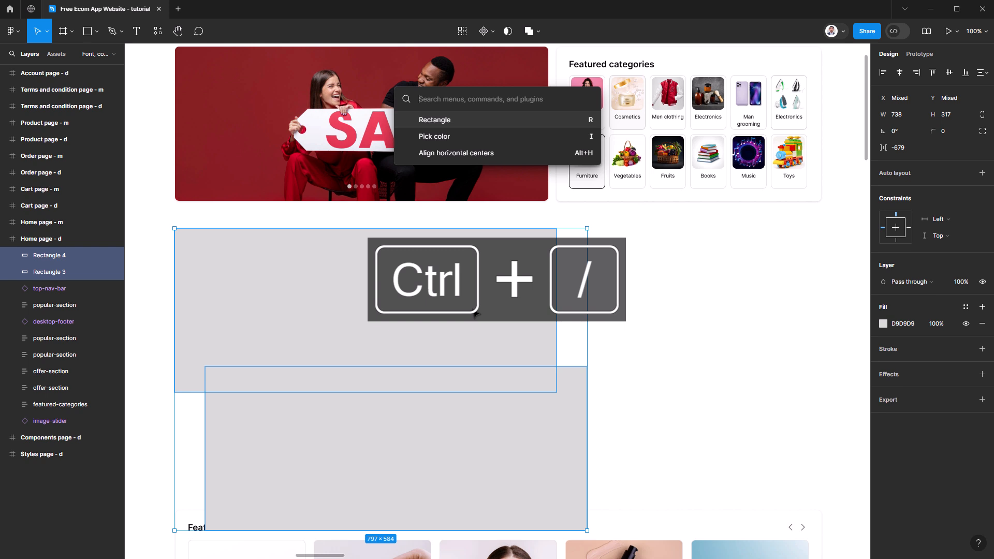
text(center)
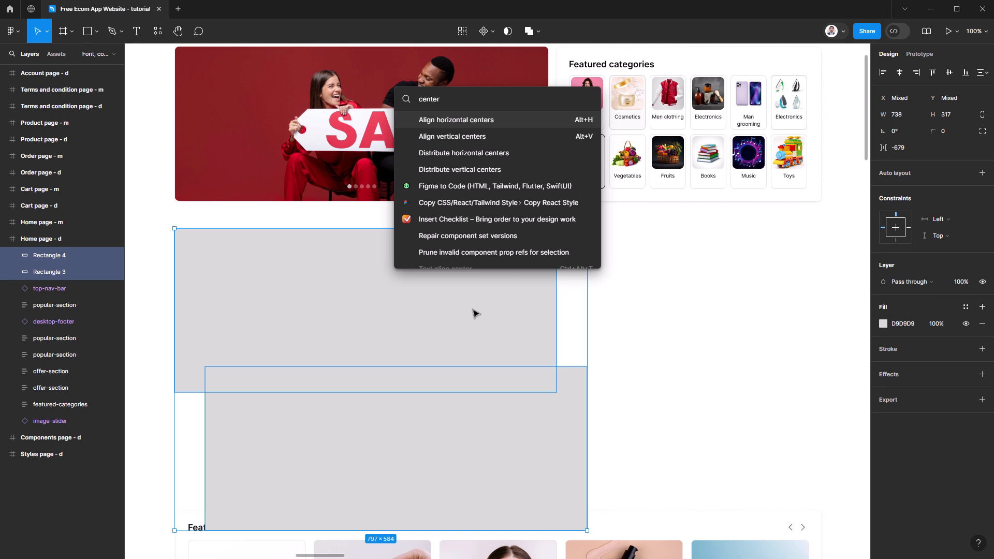
key(Return)
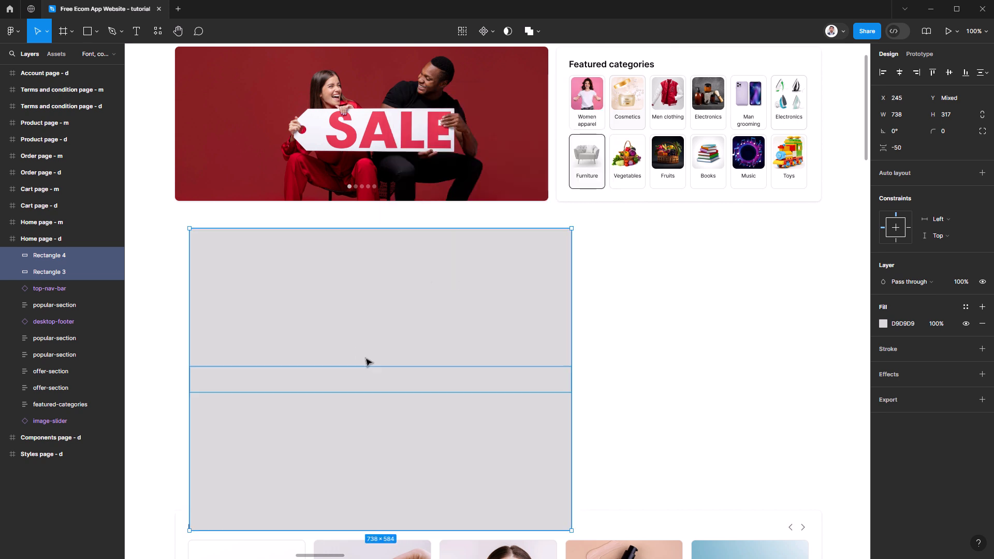
Fill the lower rectangle with the dark red 801E21 sampled from the SALE banner, using Pick color from quick actions
click(430, 339)
click(454, 443)
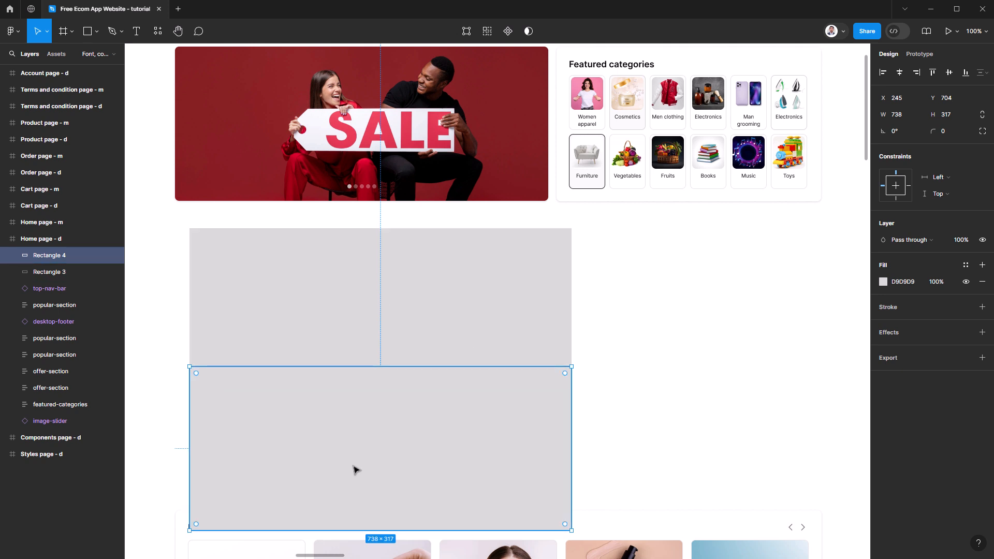
key(ctrl+slash)
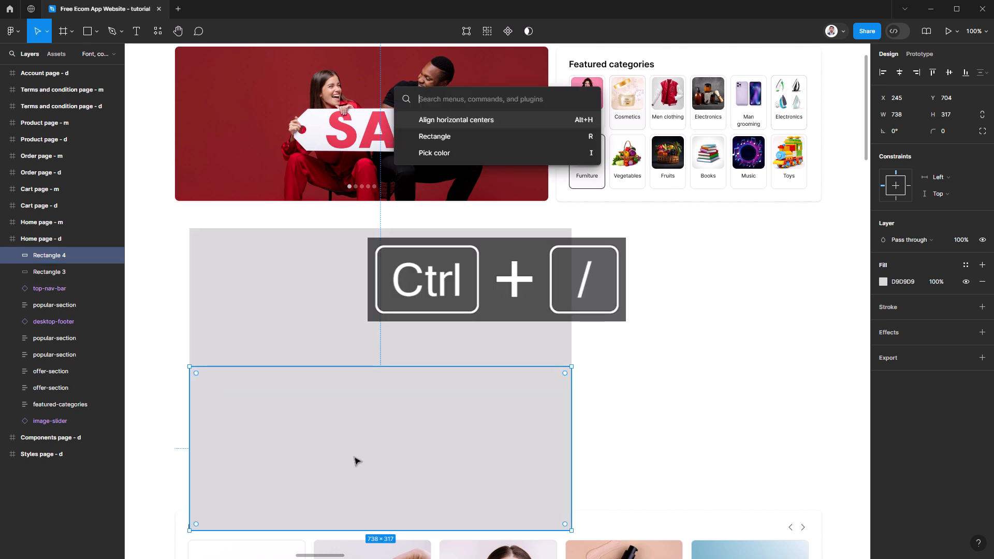
text(colo)
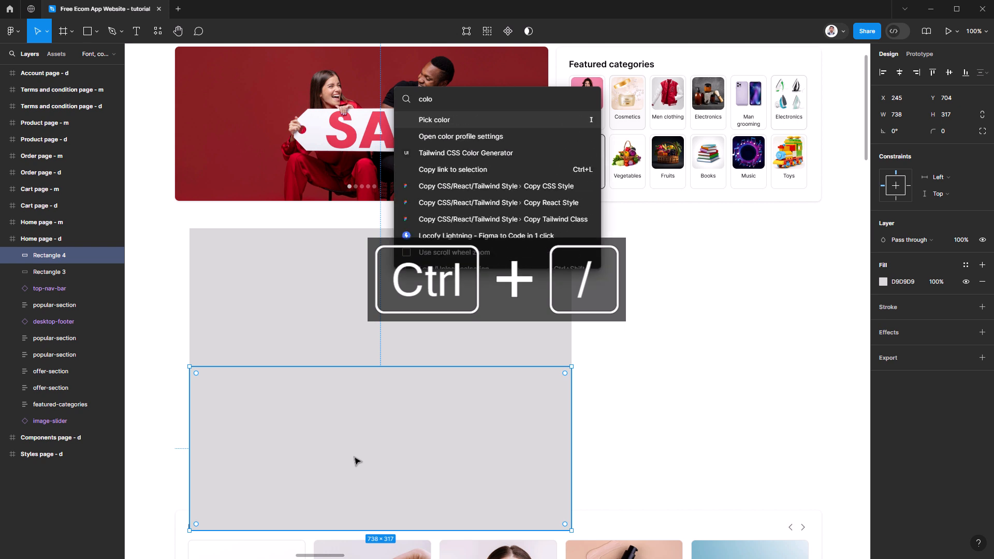
key(Return)
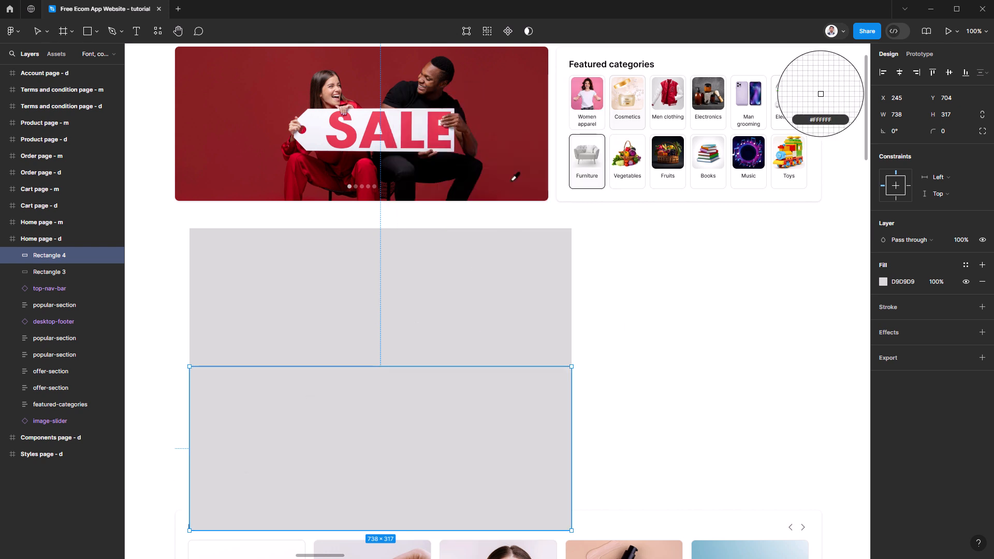
click(515, 109)
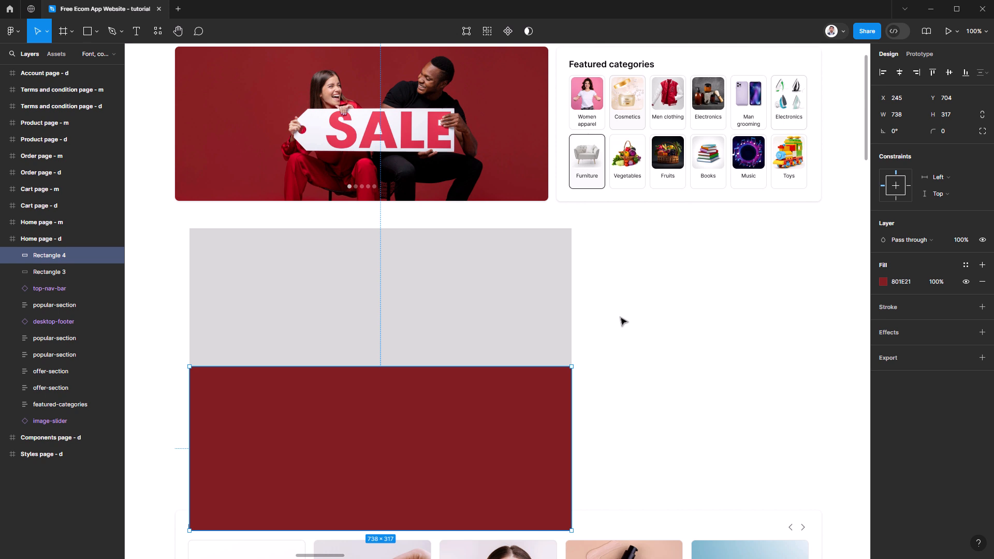
click(599, 334)
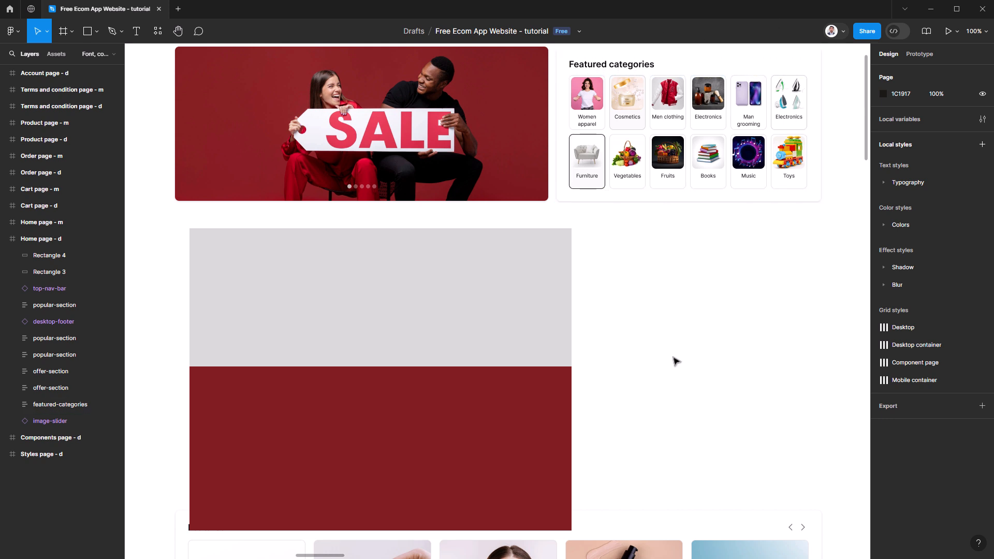
Switch the interface theme to light mode and back to dark mode through the quick actions search
key(ctrl+/)
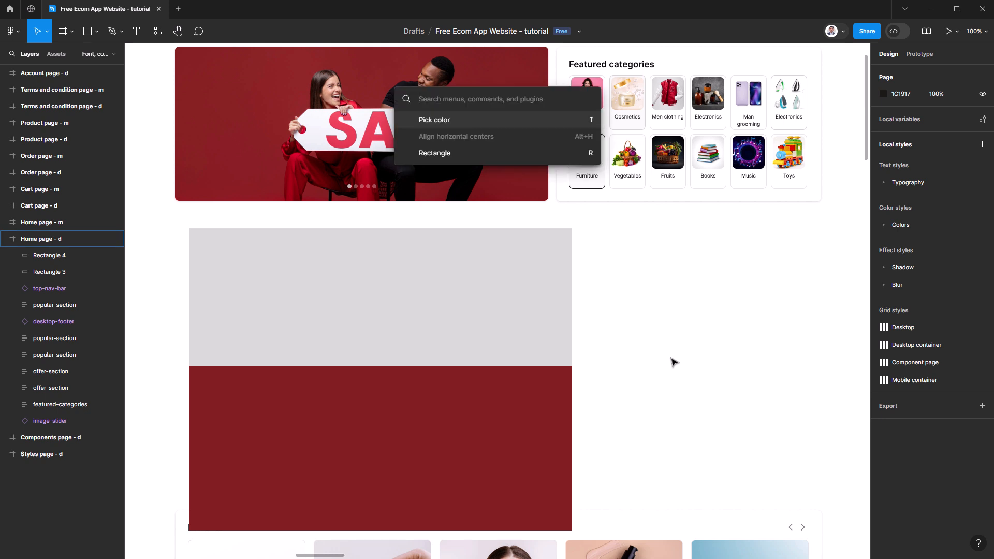
text(light)
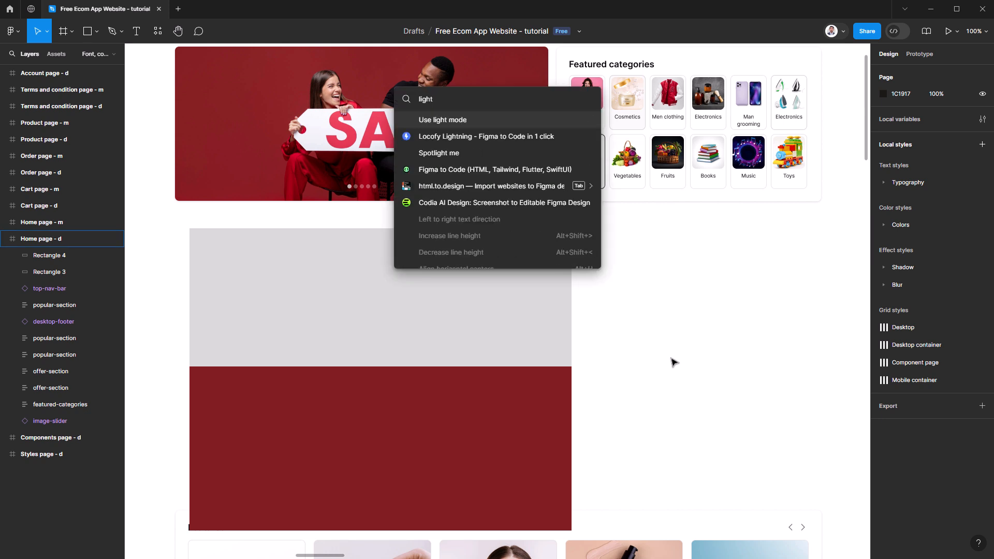
key(Return)
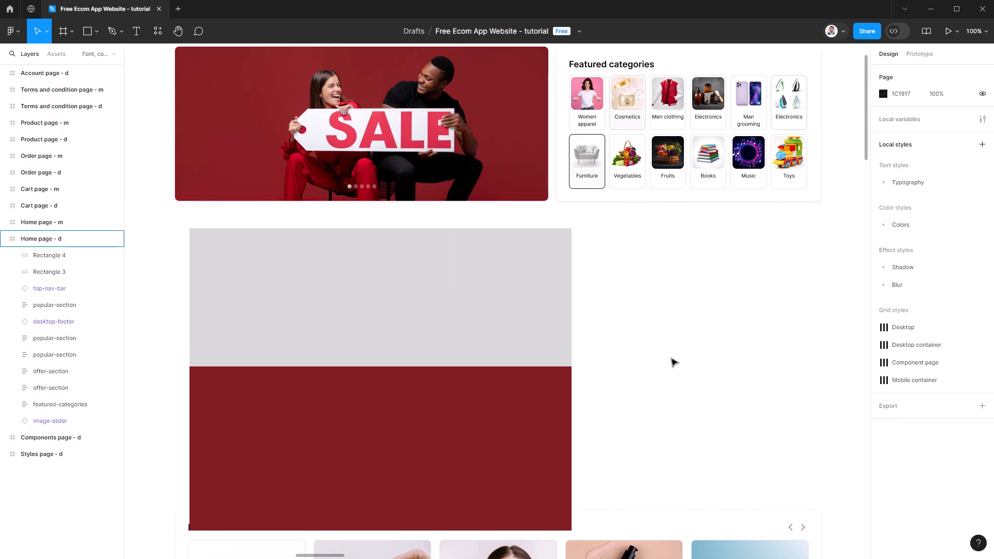
key(ctrl+/)
text(dark)
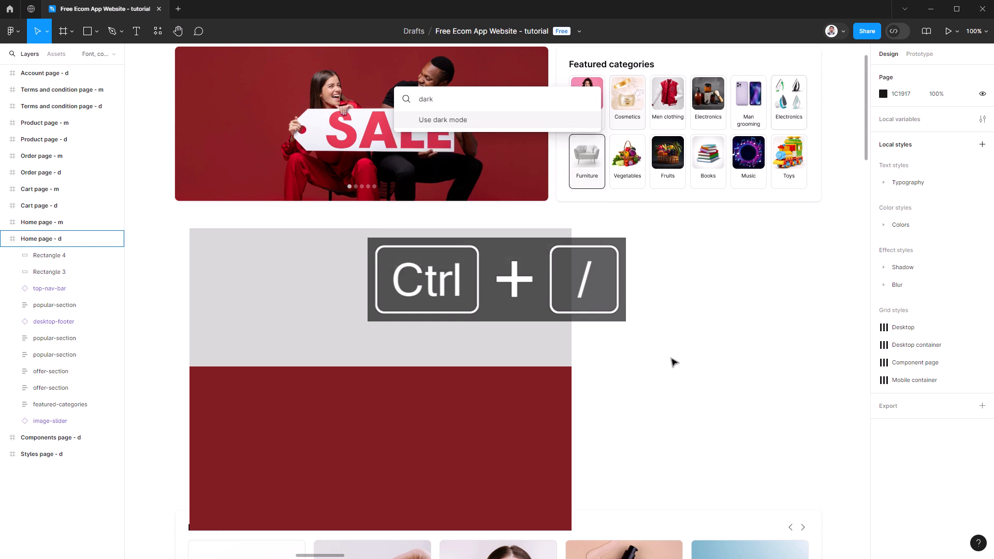
key(Return)
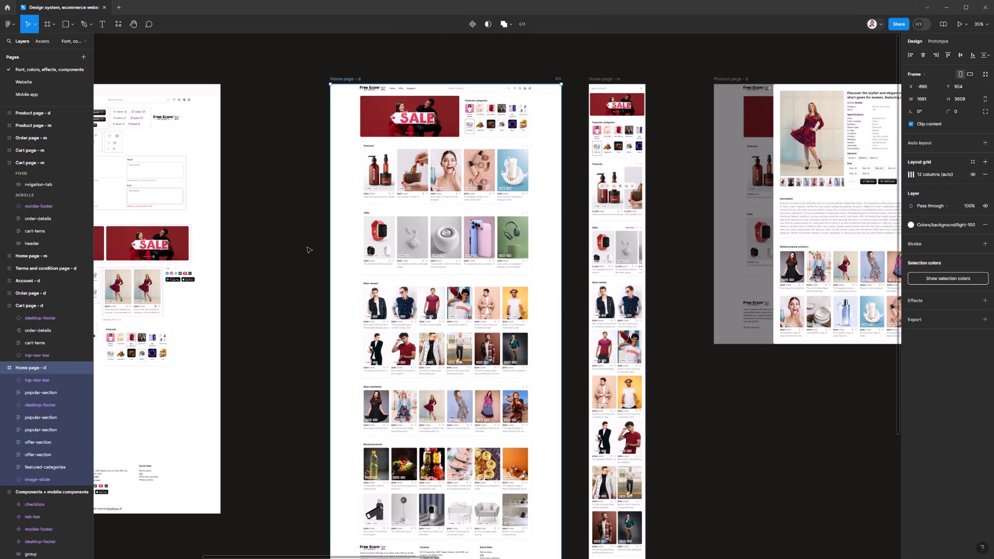
Examine the styles, components, home page and product page frames in the ecommerce design system file
click(269, 269)
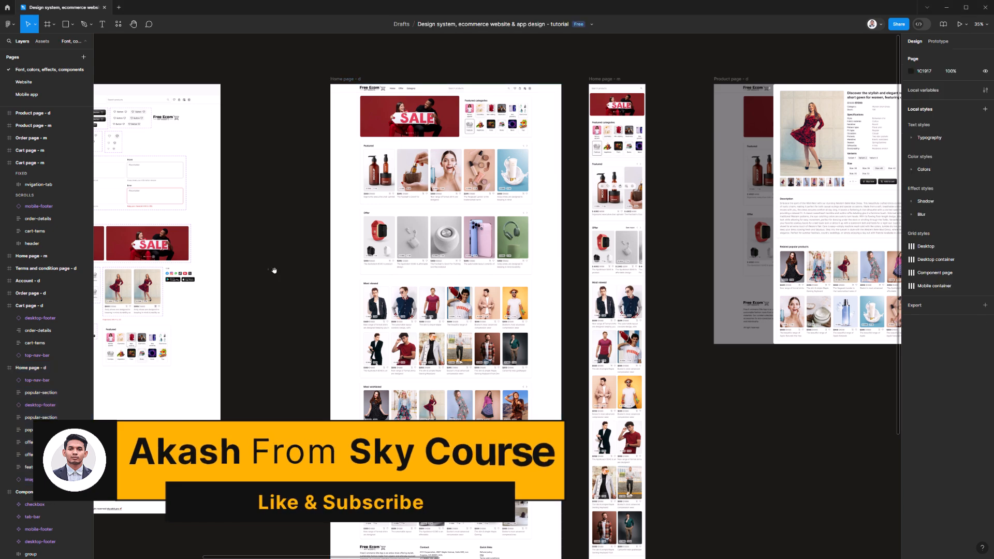
scroll(322, 268, left, 10)
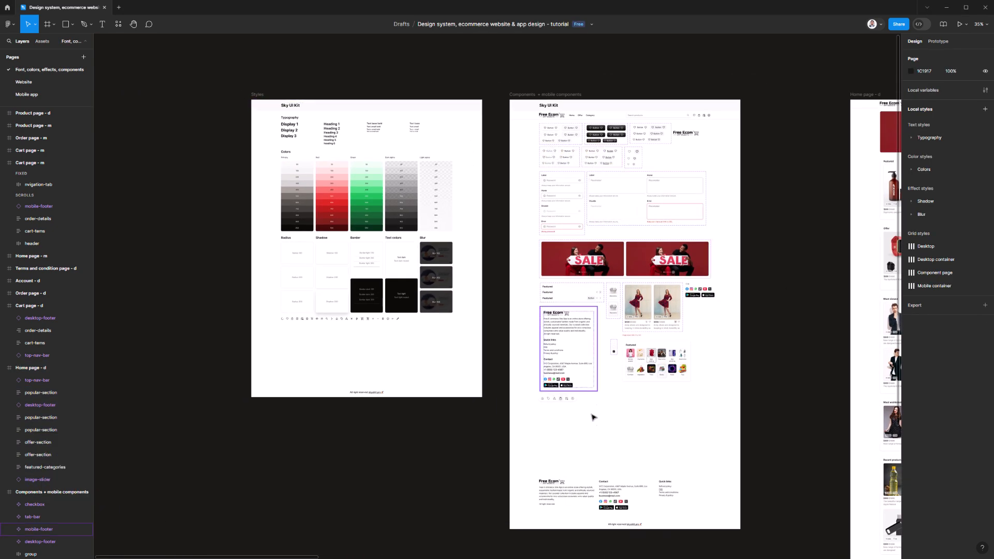
drag(810, 343, 176, 309)
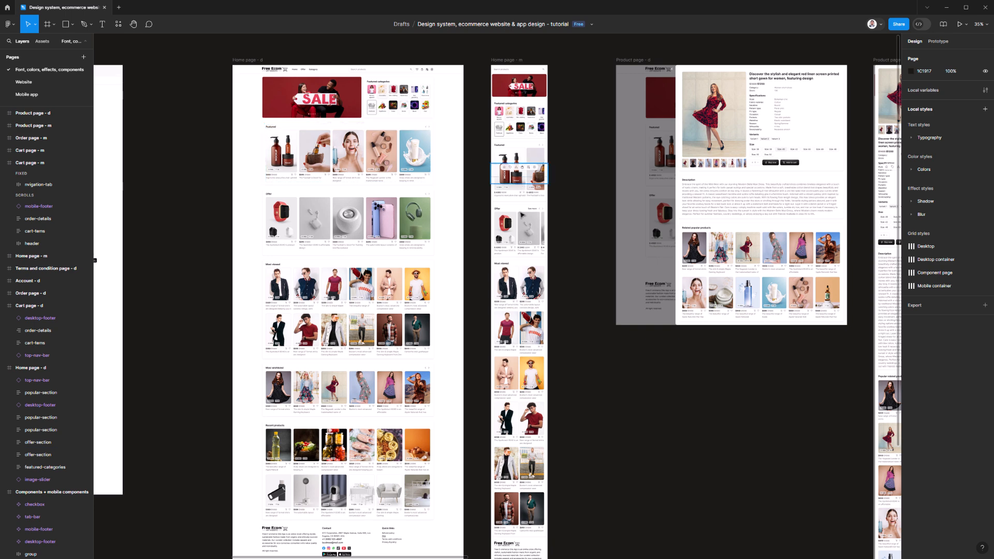
click(519, 304)
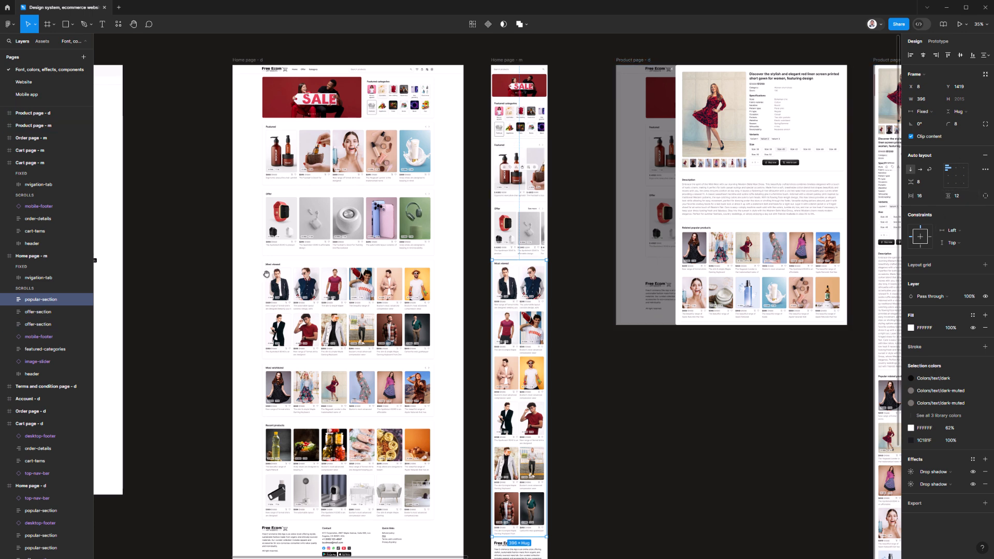
drag(183, 278, 655, 312)
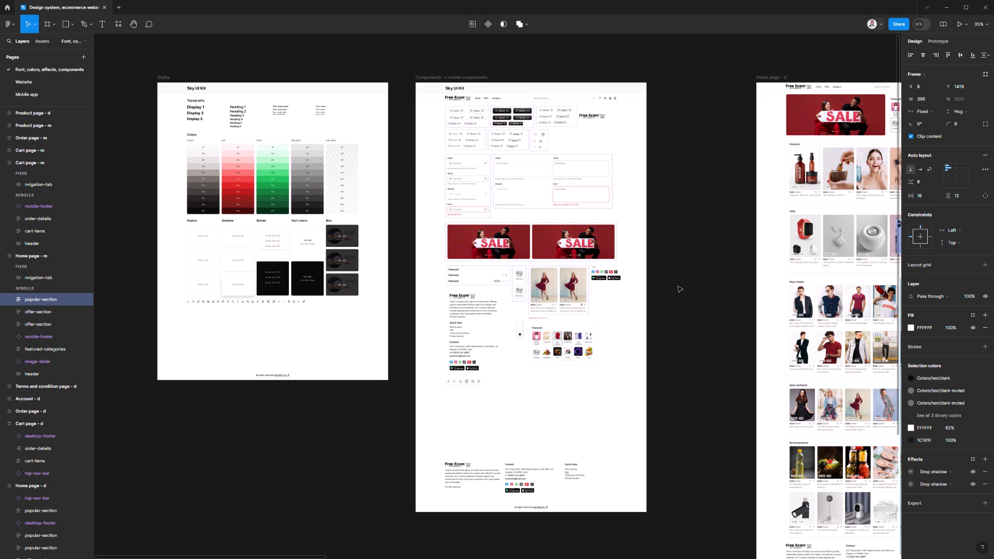
click(694, 268)
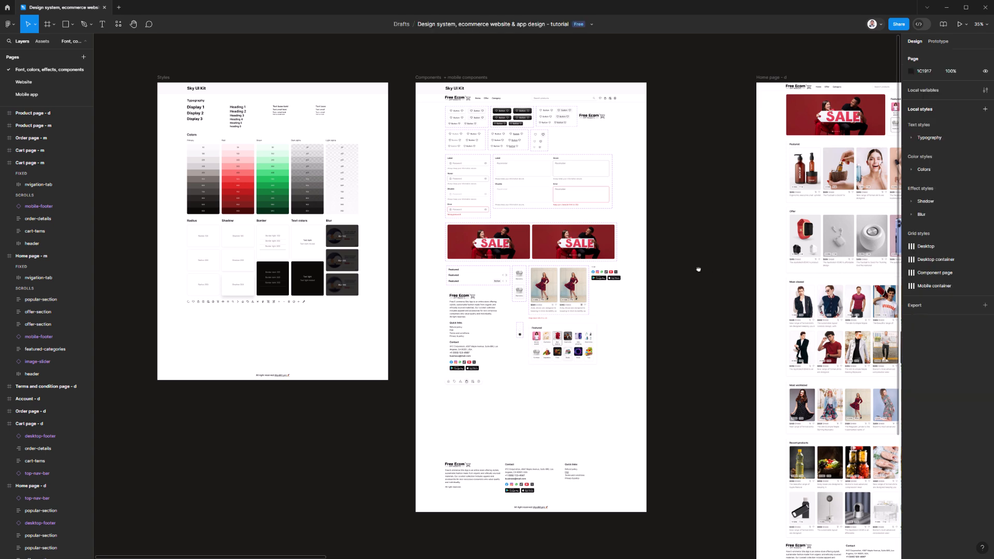
drag(710, 268, 423, 265)
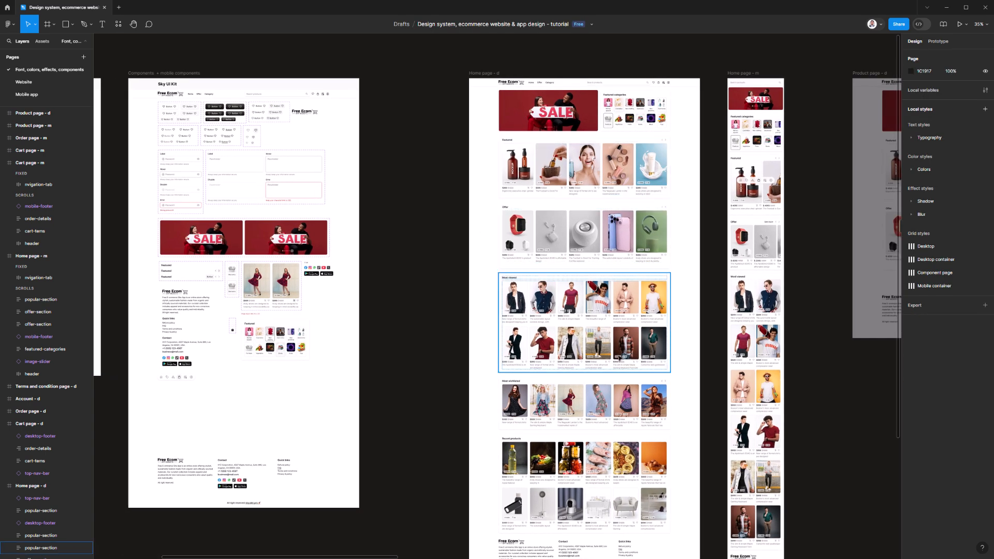